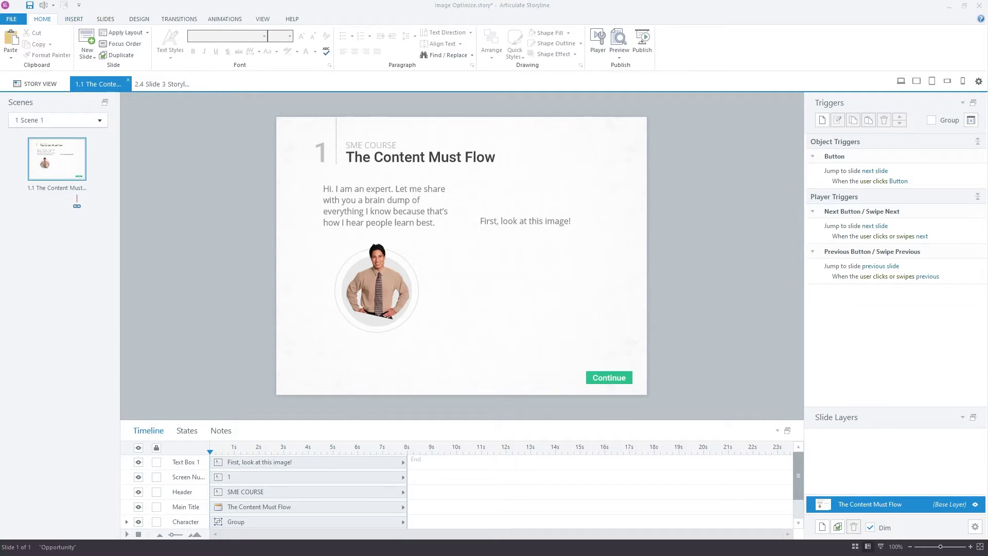
Step: Try the Tiny Original.jpg picture on the slide, enlarge it to about 377×224, then delete it
left_click_drag(370, 342, 490, 259)
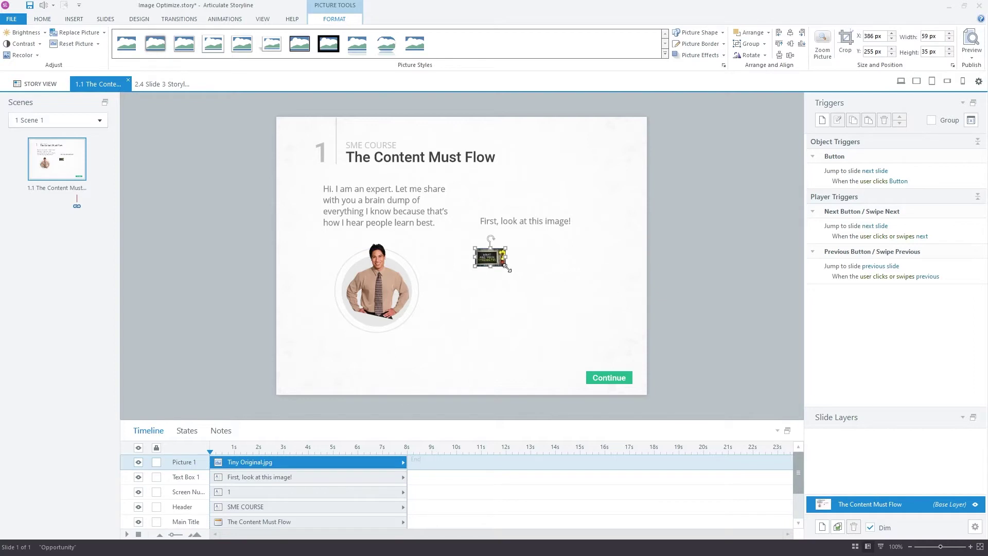
left_click_drag(507, 268, 654, 354)
left_click_drag(543, 301, 510, 291)
left_click_drag(620, 238, 637, 239)
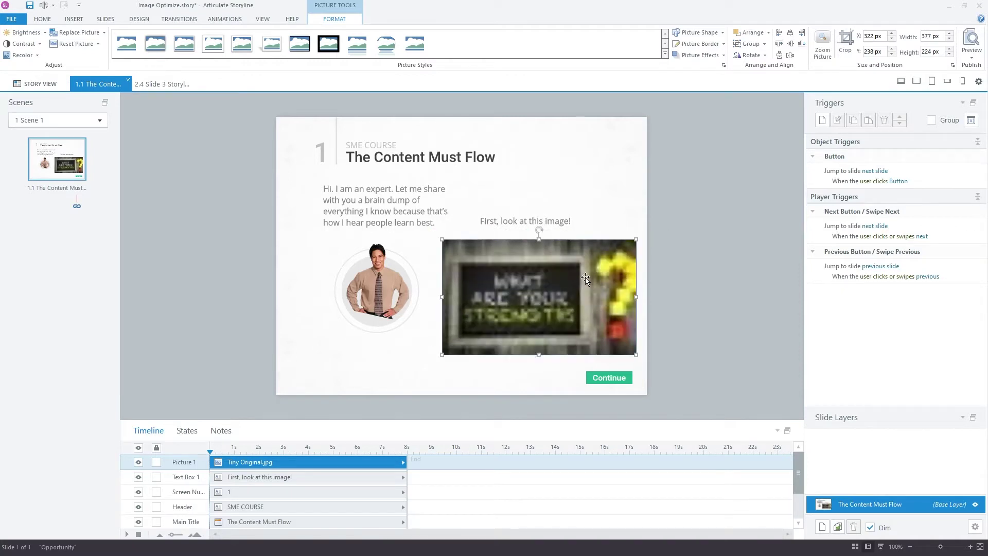
left_click(651, 259)
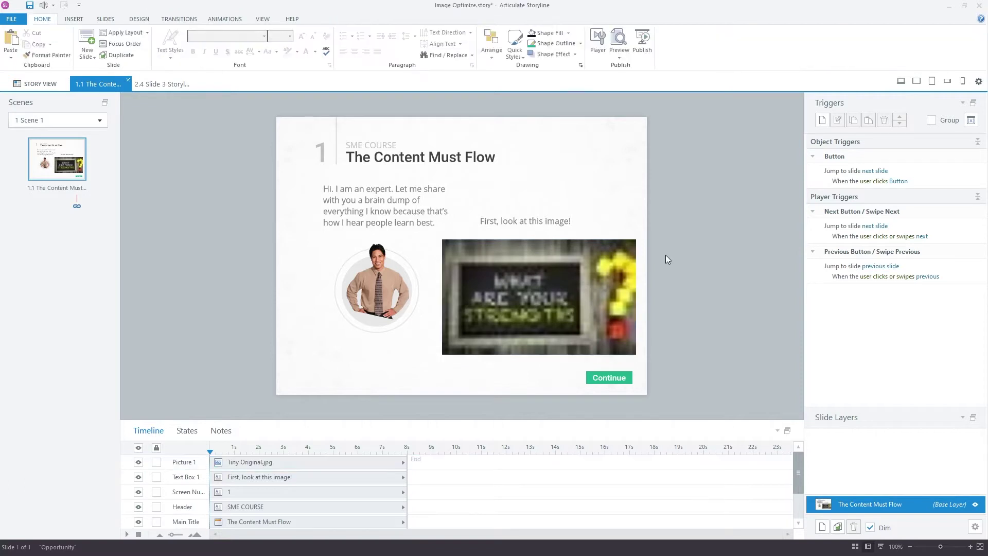
left_click(520, 281)
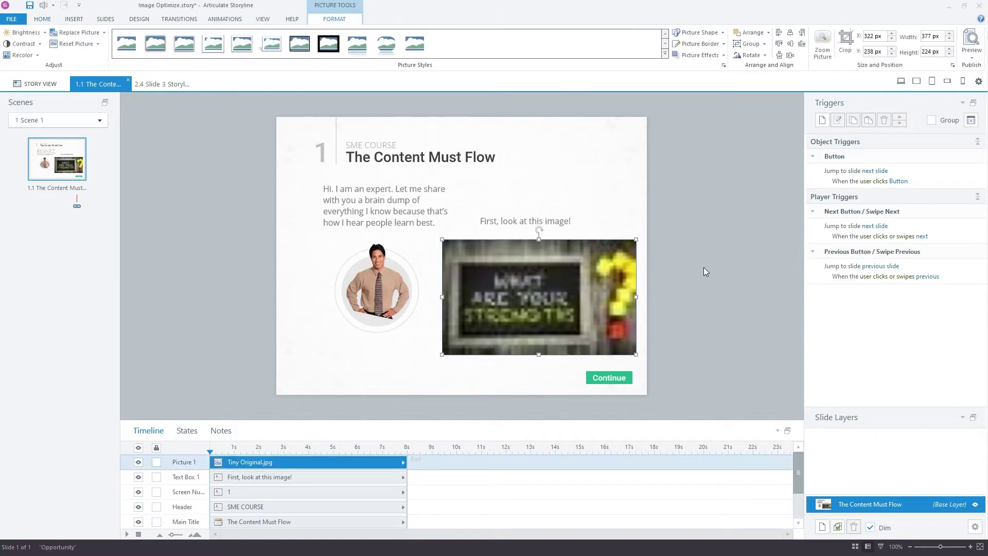
key("Delete")
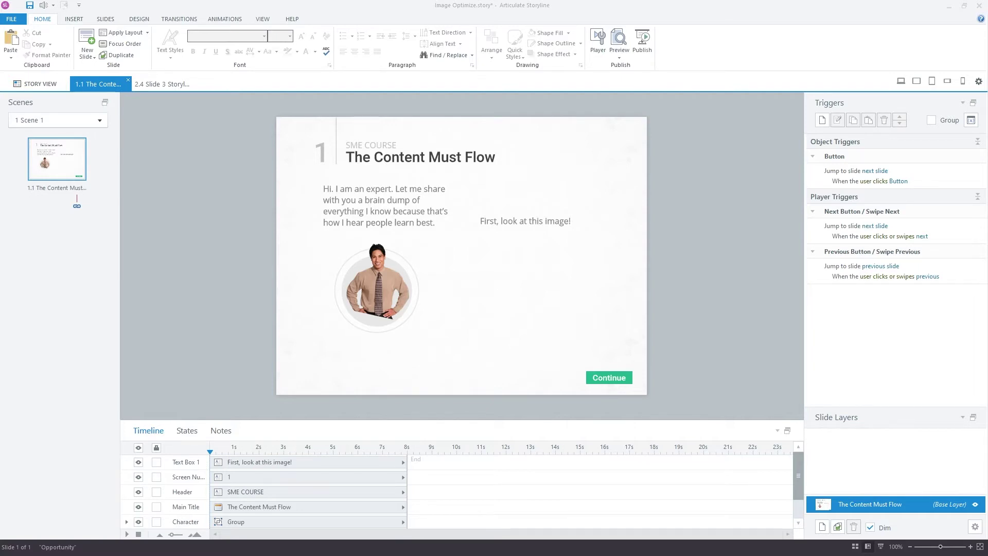
Step: Place the AdobeStock_94150149.jpg photo at 720×436 px, aligned to the slide's left edge at X 0, Y 51
left_click_drag(419, 253, 461, 259)
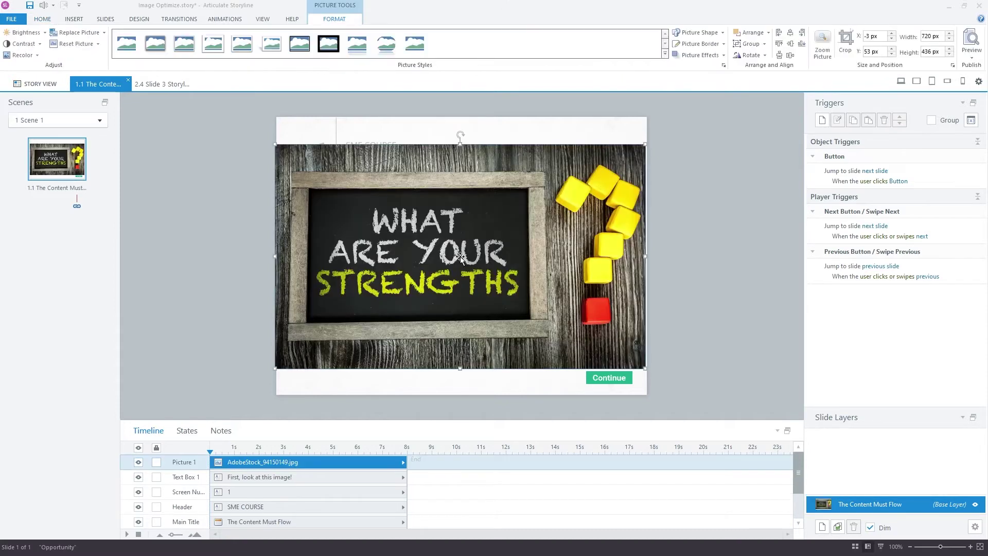
left_click_drag(485, 218, 503, 213)
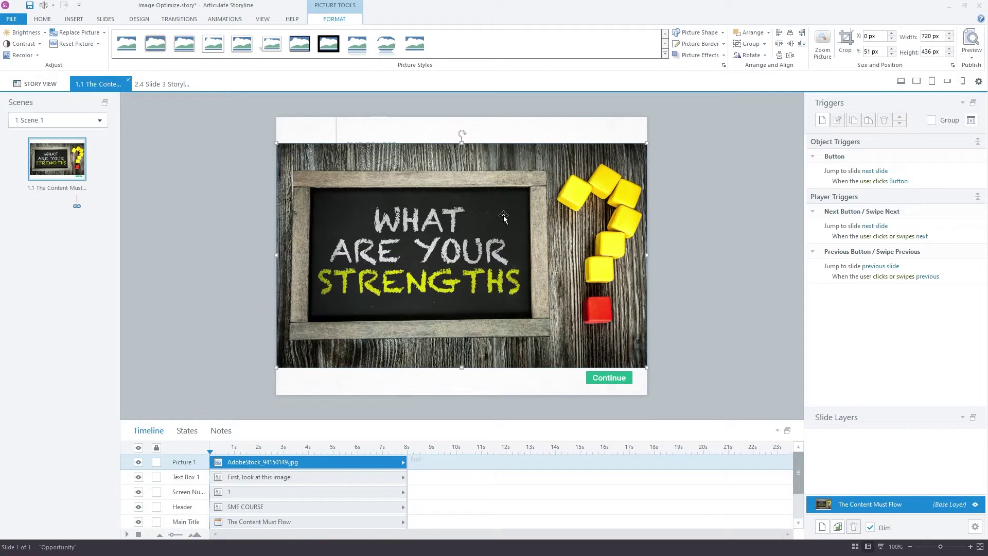
left_click(721, 240)
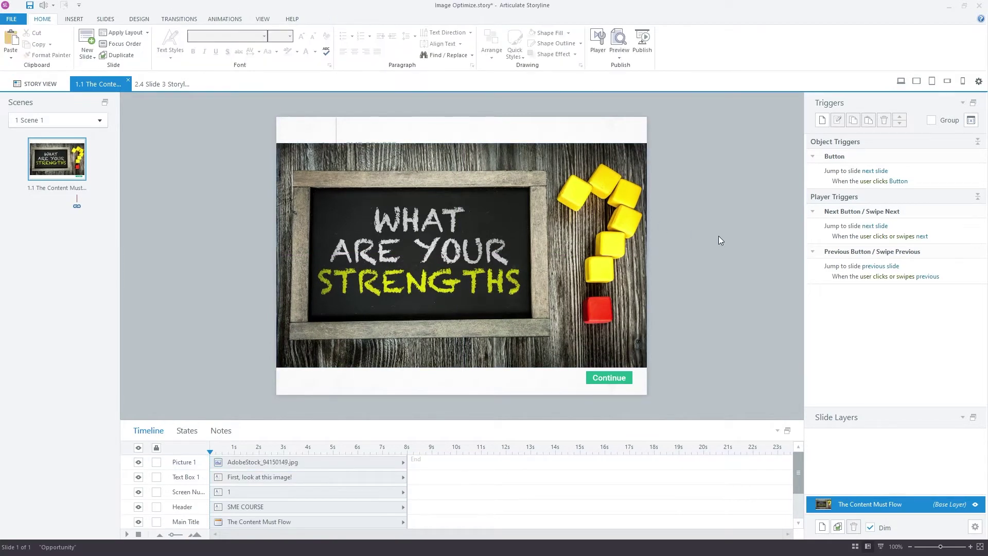
left_click(566, 202)
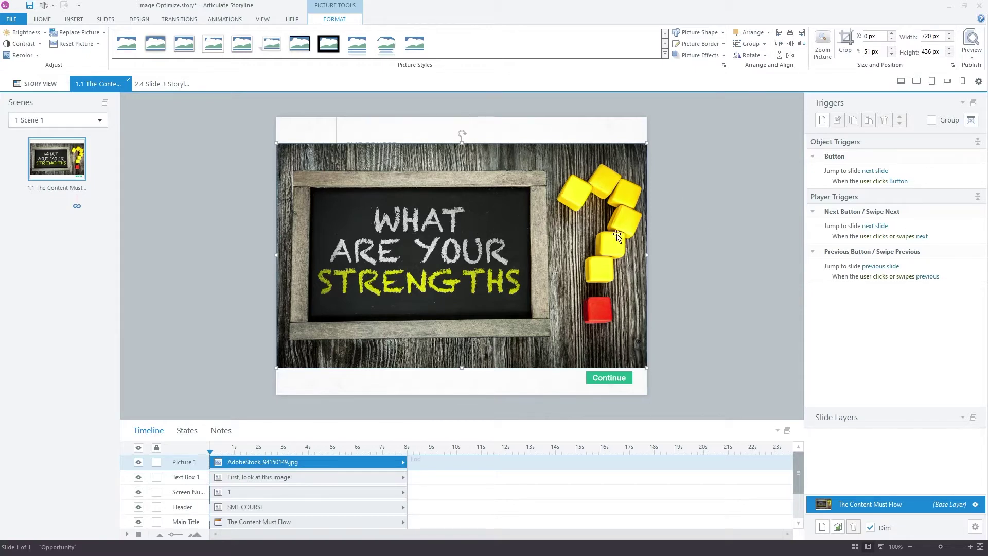
left_click(664, 235)
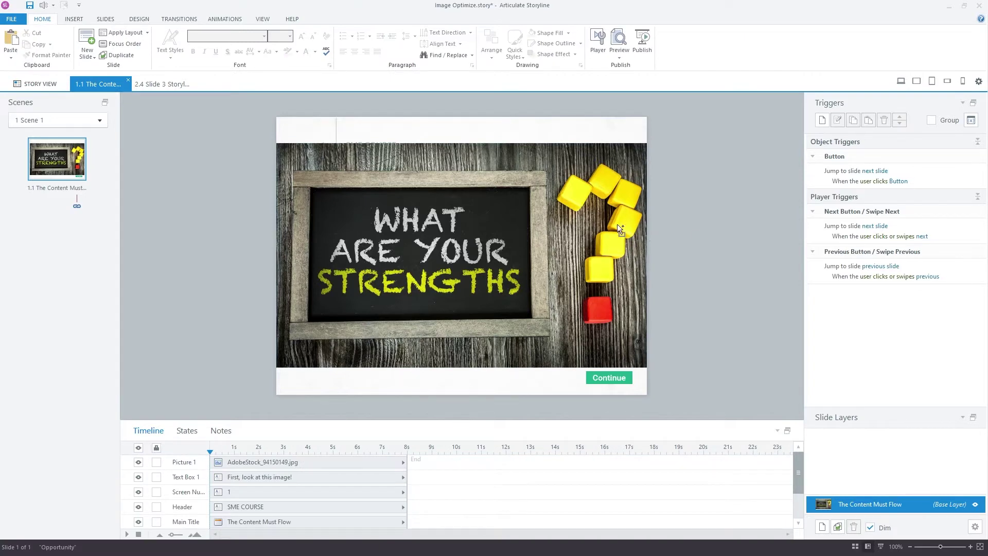
Step: Reset the stock photo to full original size, delete the oversized picture, and zoom back to 75%
left_click(593, 246)
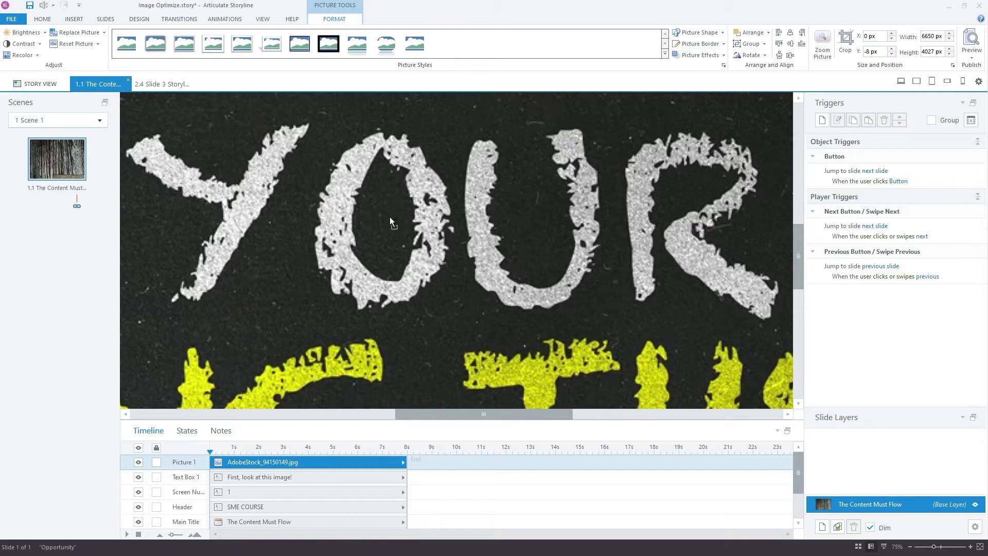
scroll(390, 218, "down", 5)
left_click_drag(493, 253, 529, 231)
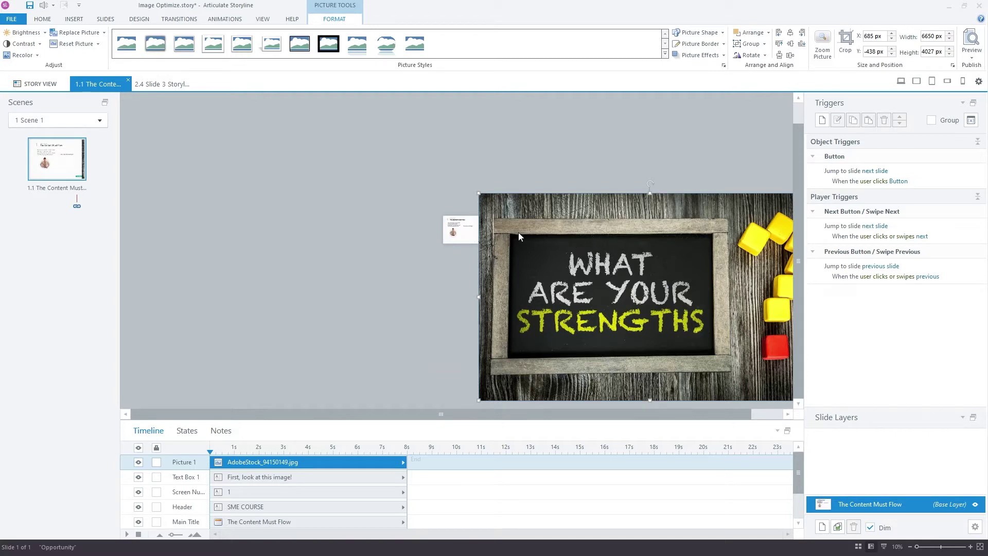
key("Delete")
scroll(463, 229, "up", 4)
scroll(463, 229, "up", 2)
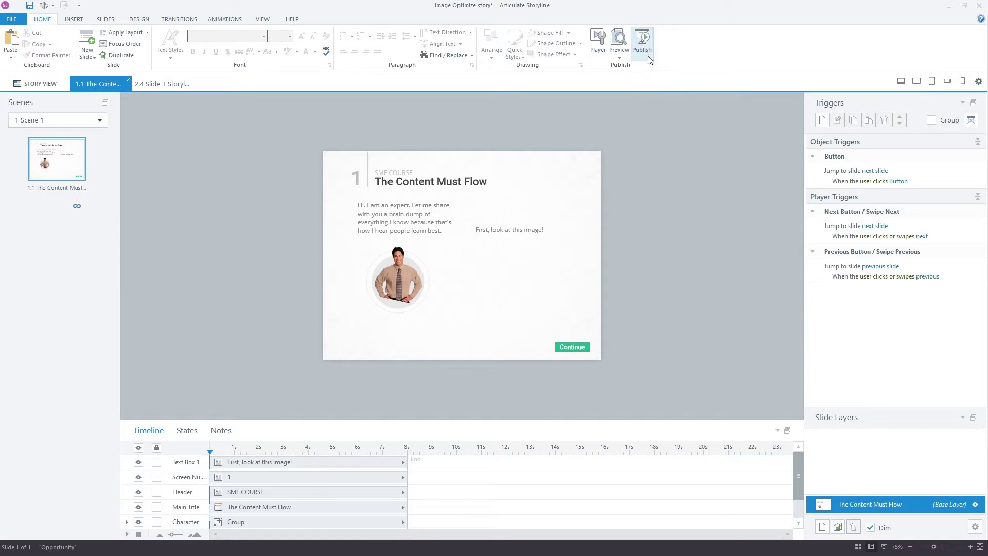
Step: In Publish's custom optimization, lower the image quality from 100% to about 51%
left_click(647, 50)
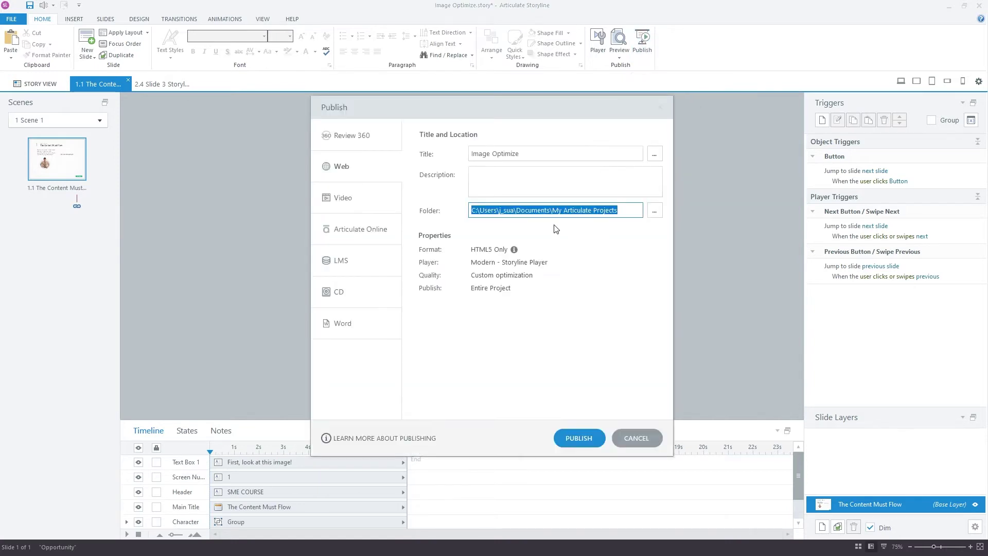
left_click(497, 280)
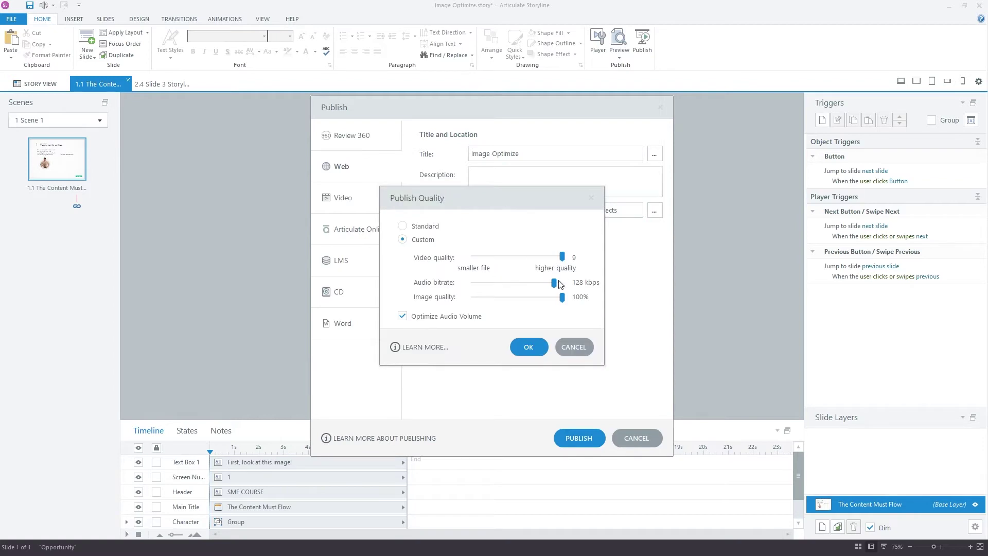
left_click_drag(563, 302, 514, 301)
left_click_drag(514, 301, 516, 301)
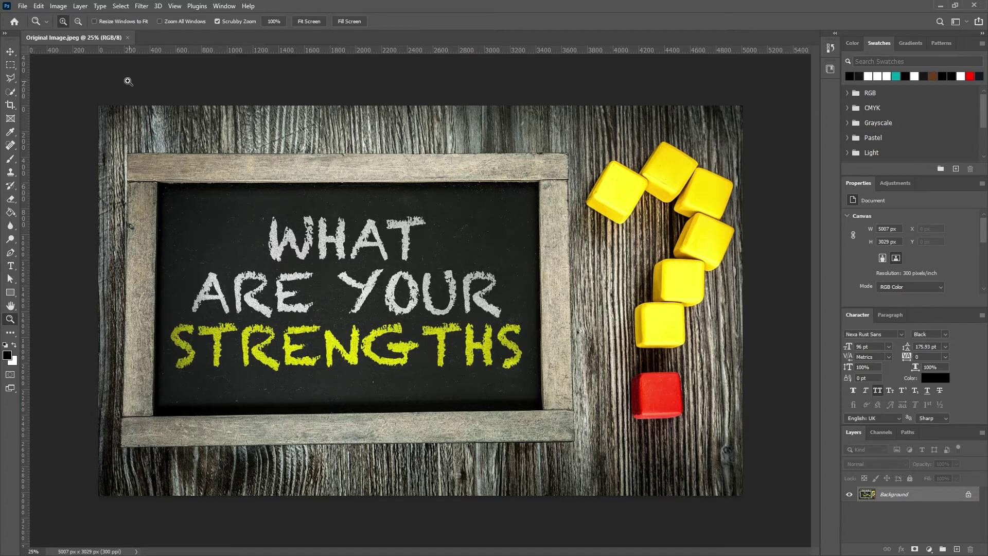
Step: Resize Original Image.jpeg to 720×436 px via Image Size with proportions linked
left_click(58, 6)
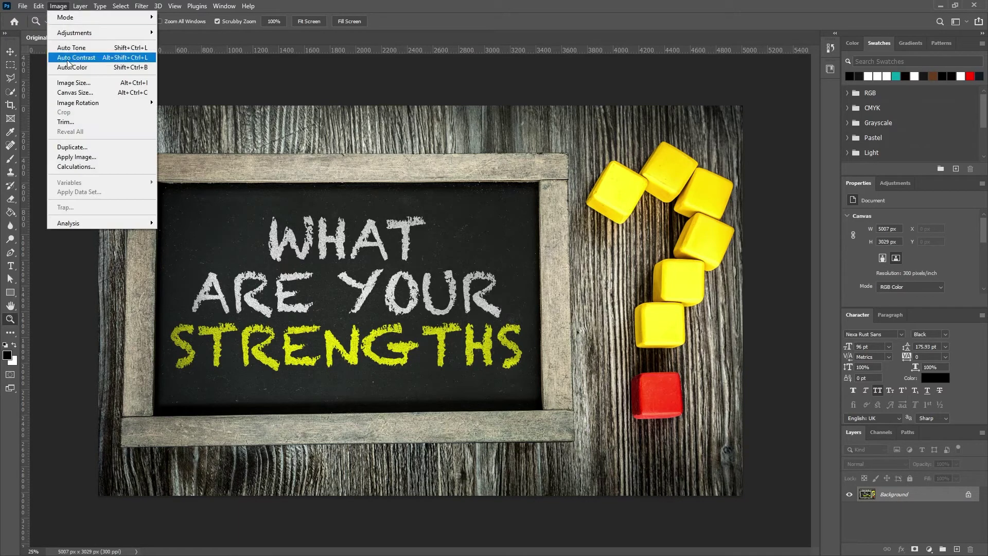
left_click(76, 84)
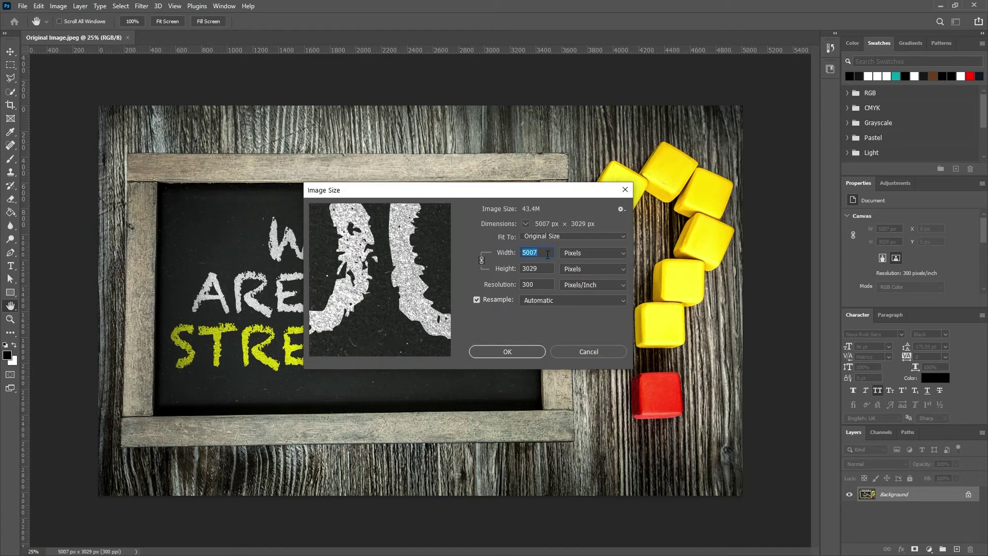
type("720")
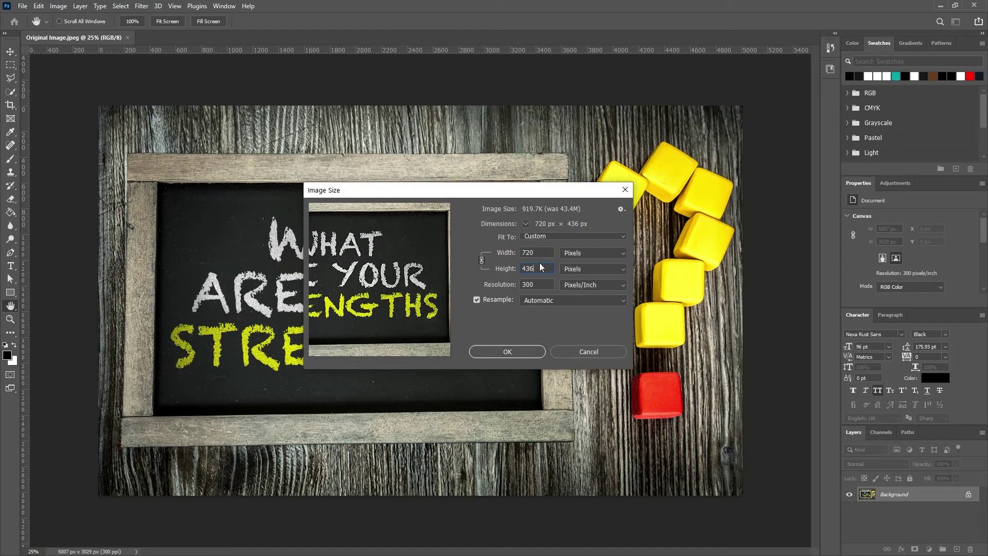
left_click(502, 353)
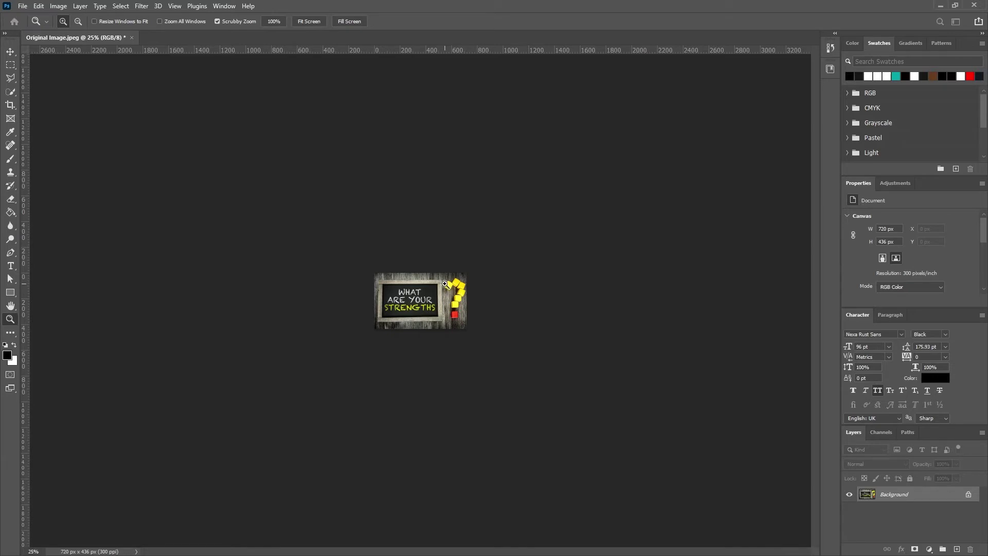
Step: Preview an Export As JPG at 80% quality (about 194.5 KB), then cancel without exporting
key("ctrl+alt+shift+w")
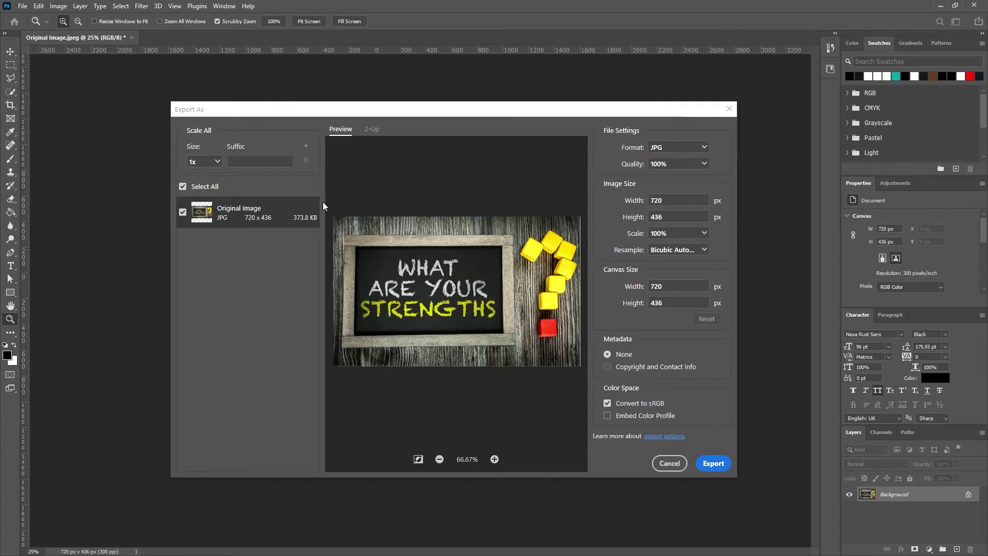
left_click_drag(431, 109, 370, 108)
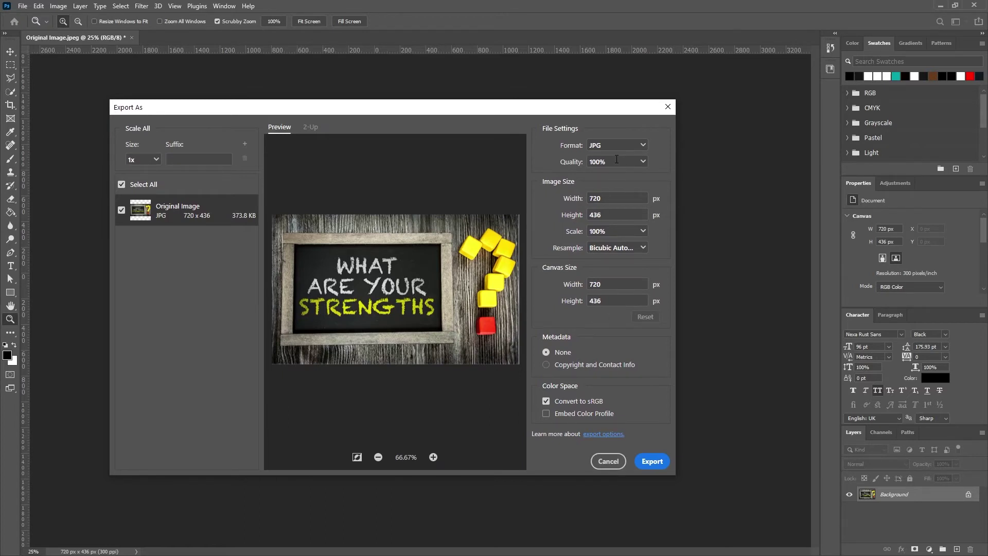
left_click(579, 162)
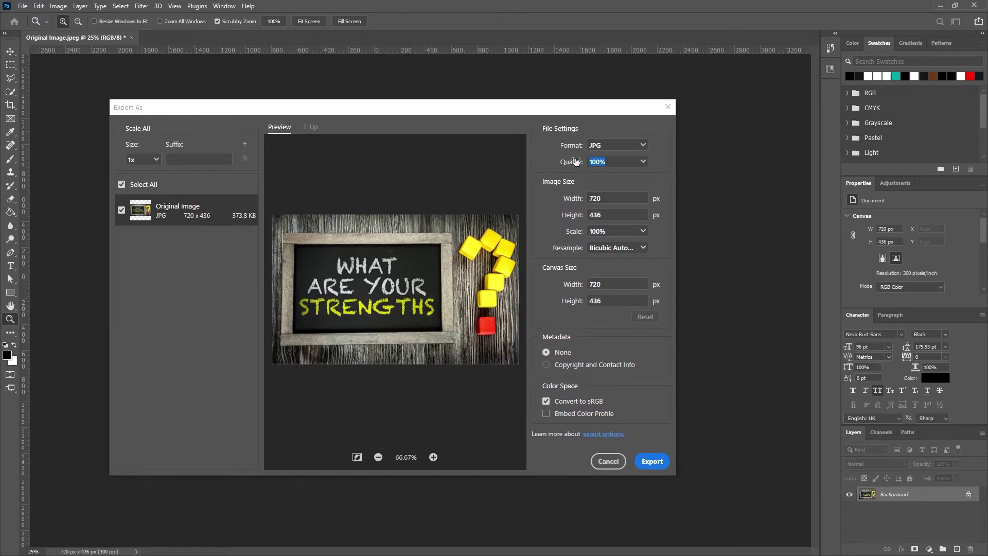
type("80")
left_click(316, 344)
left_click(609, 461)
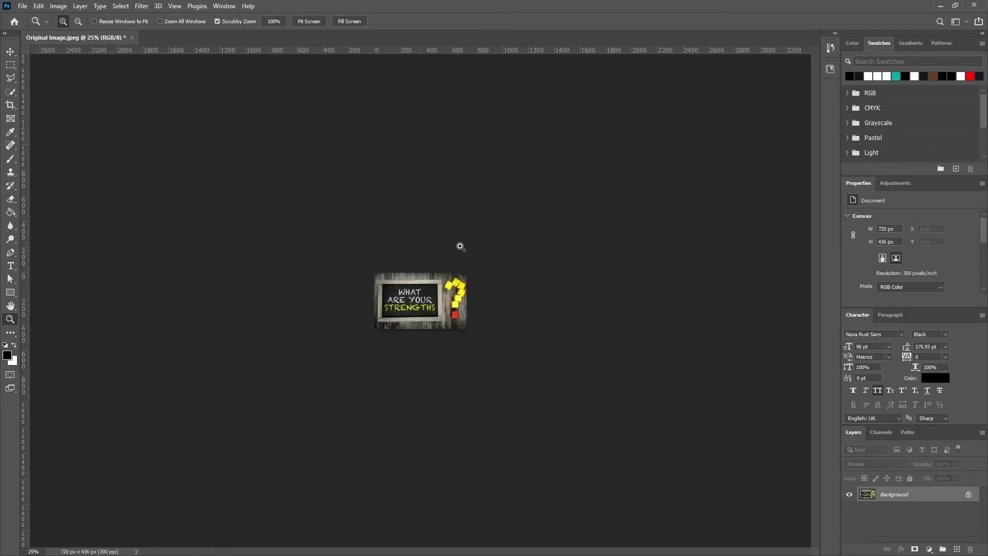
Step: Back in Storyline, insert the chalkboard picture onto slide 1.1 and select it
left_click(941, 5)
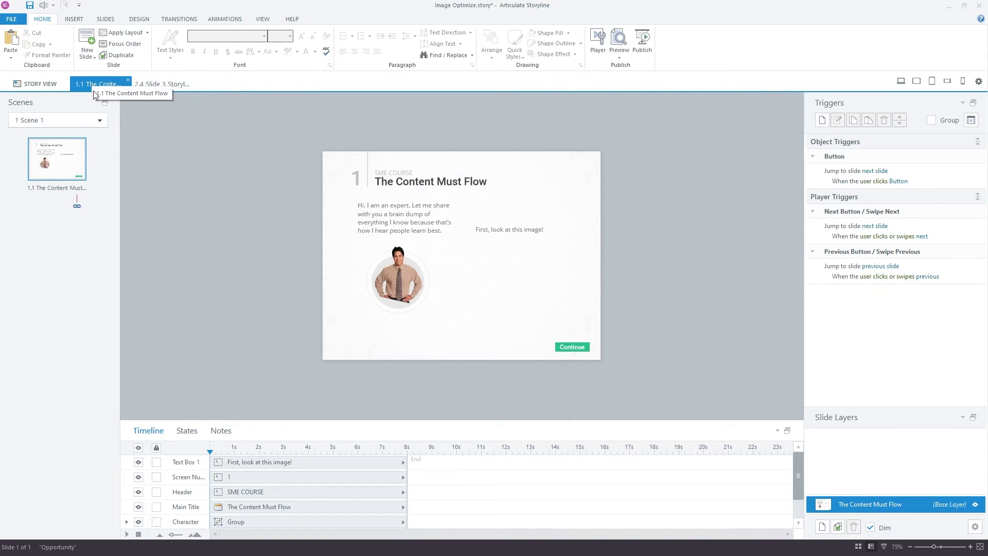
left_click(77, 19)
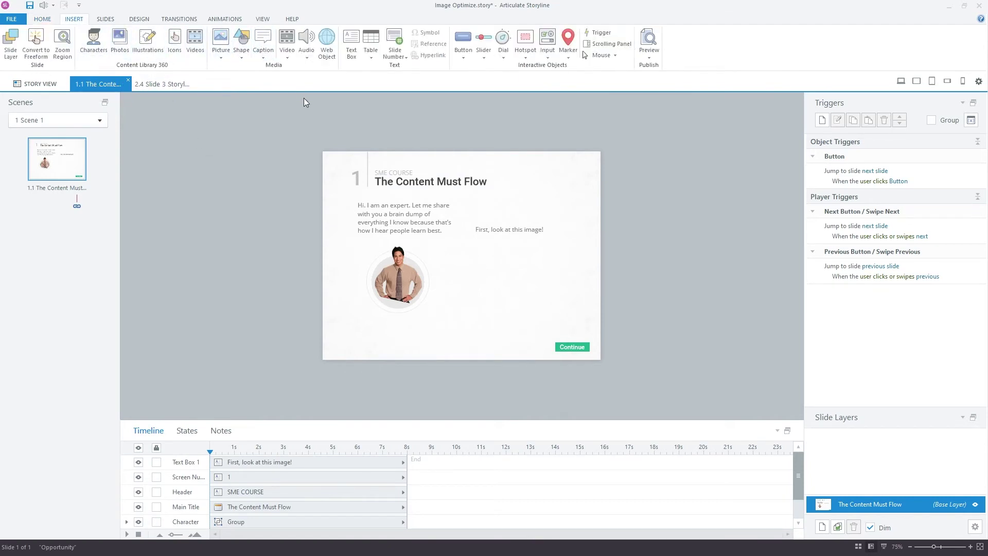
left_click(231, 46)
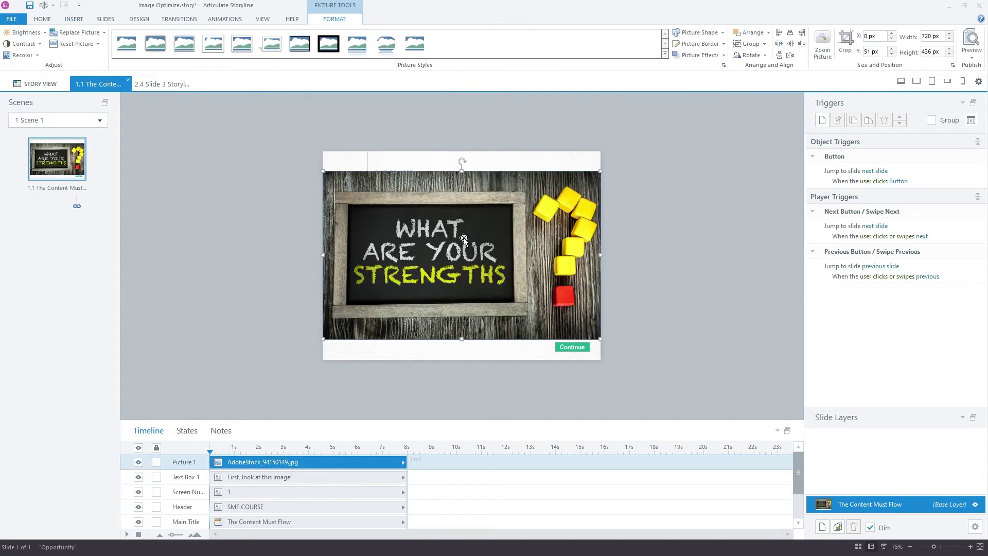
left_click(623, 235)
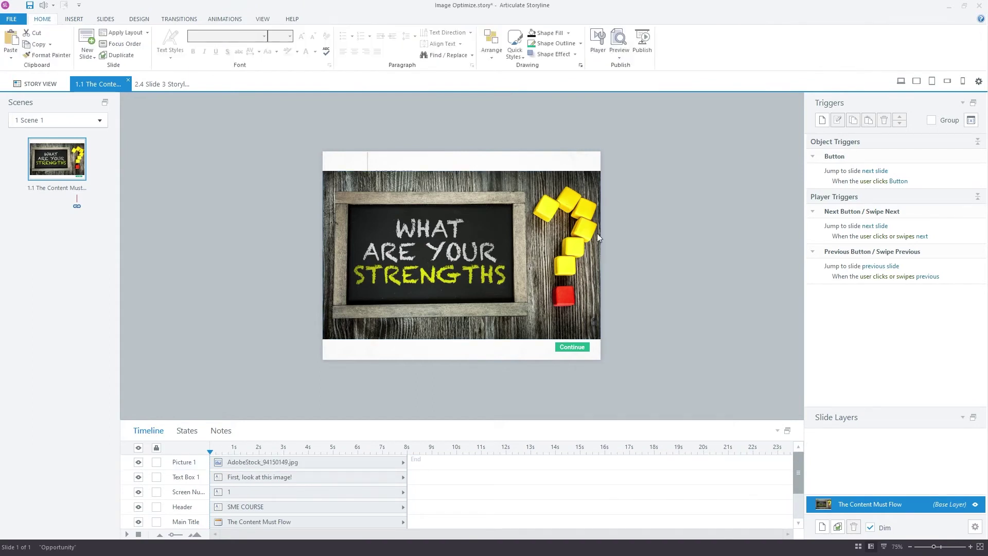
left_click(529, 238)
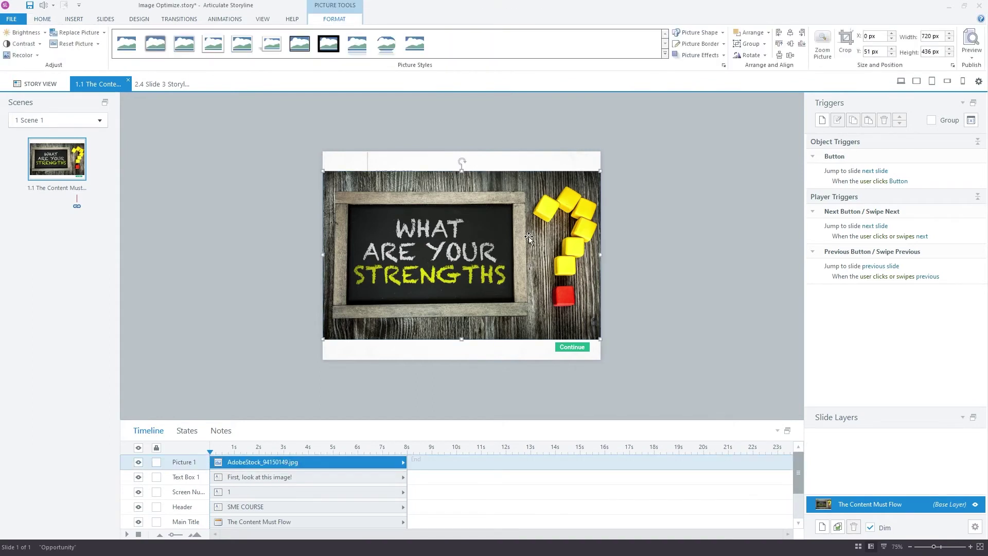
Step: Open the Save Picture dialog for the chalkboard picture via Export Picture > Save Picture
right_click(498, 228)
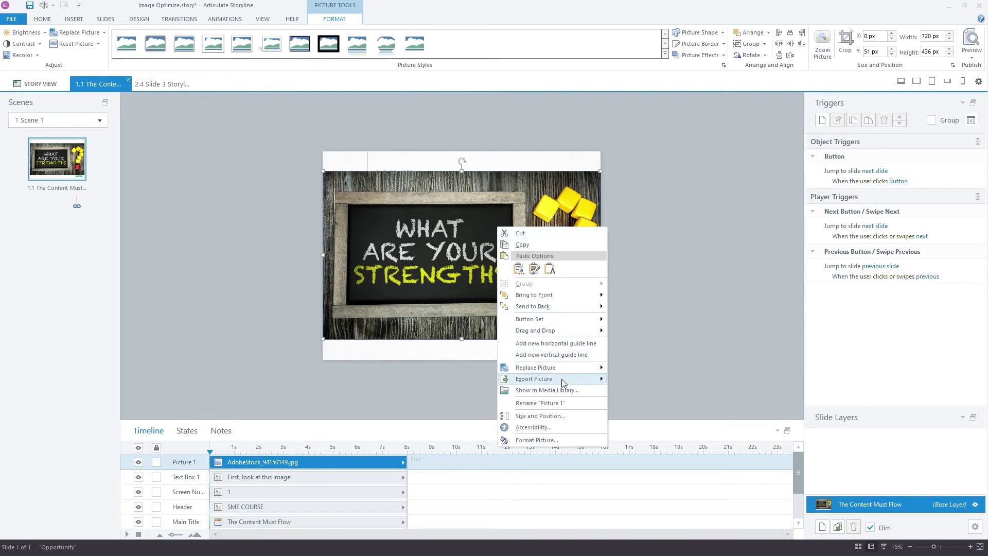
mouse_move(562, 383)
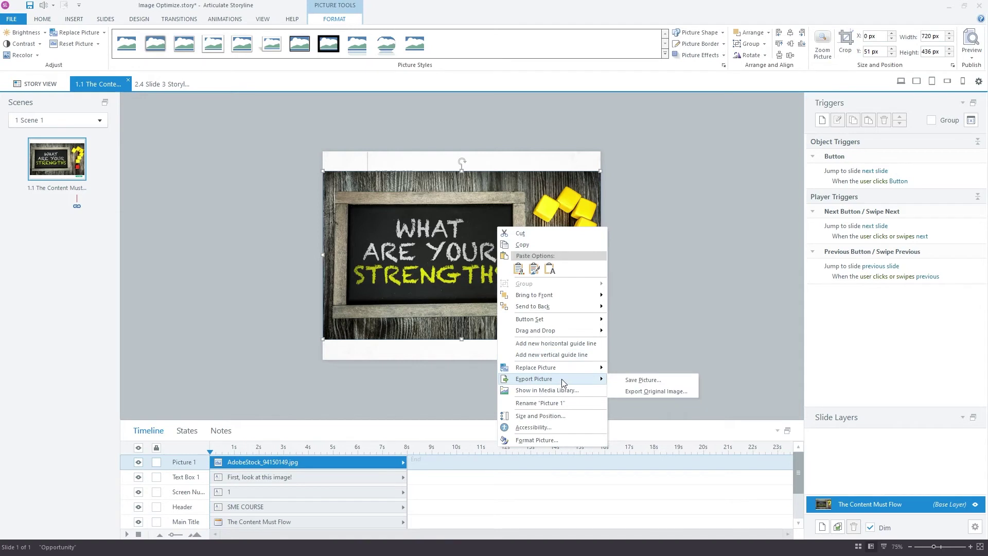
right_click(476, 238)
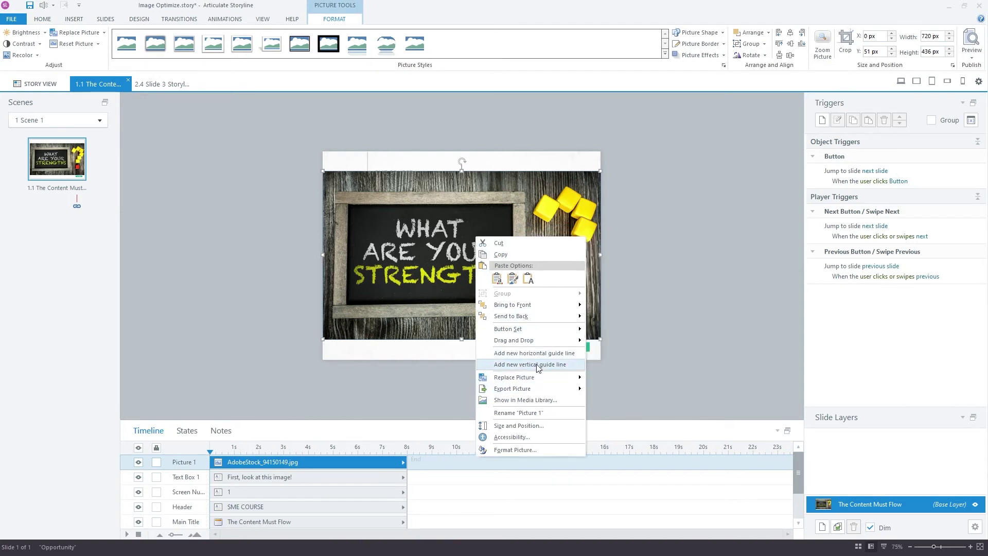
mouse_move(518, 394)
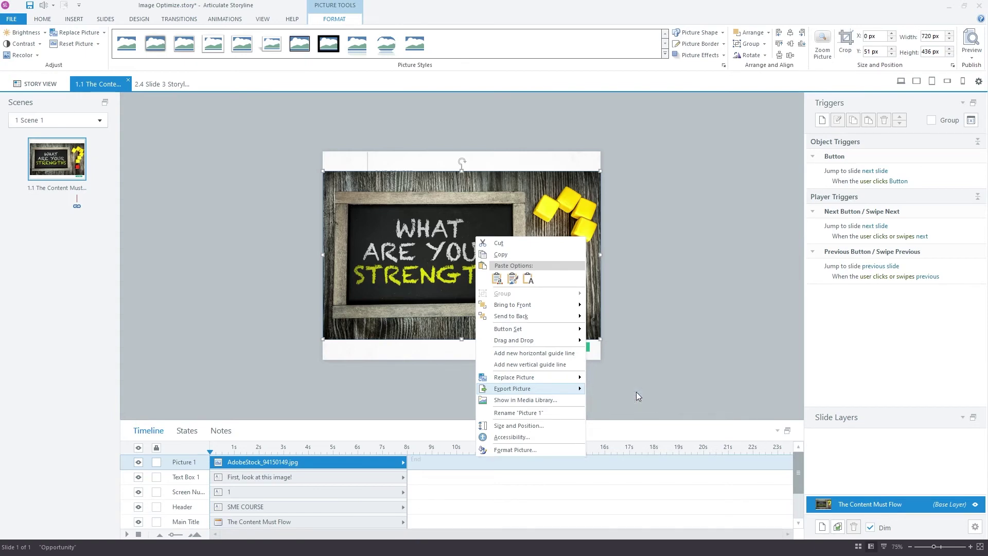
left_click(623, 390)
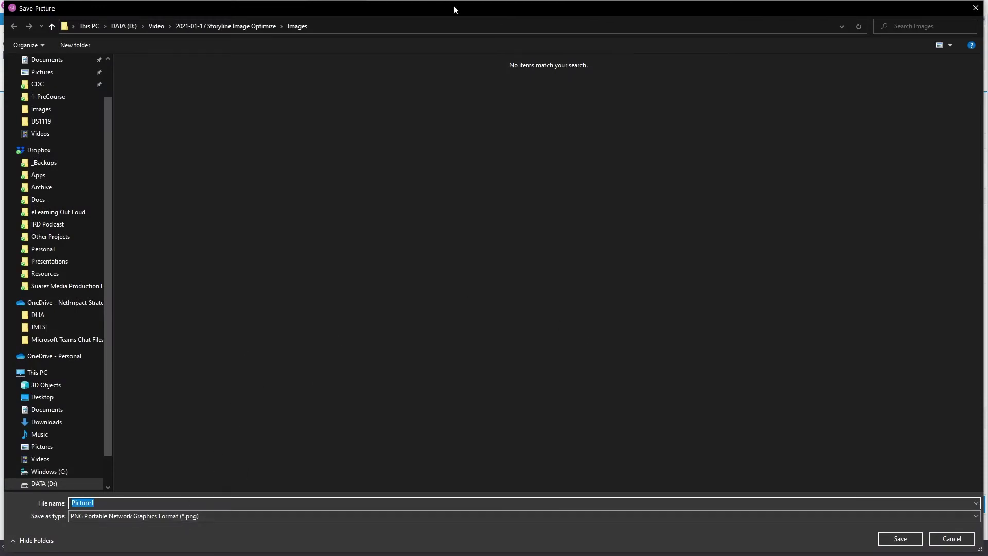
Step: Save the picture as a JPEG named '4 Storyline Export', overwriting the existing file
left_click(193, 518)
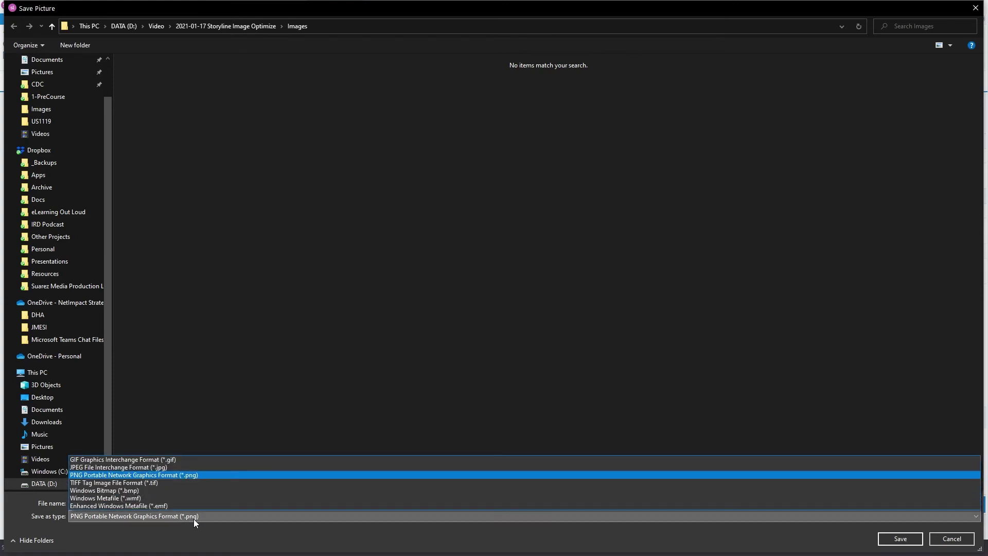
left_click(157, 468)
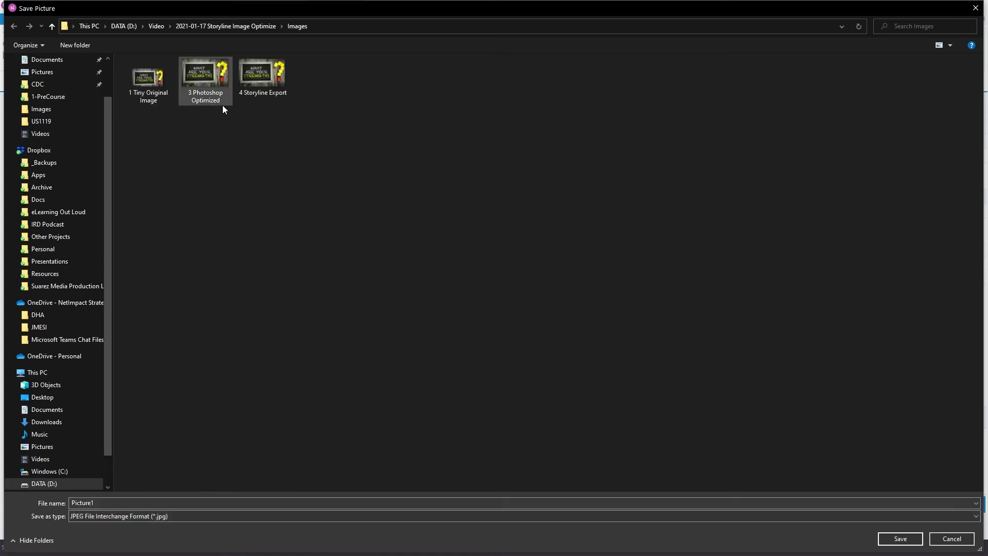
left_click(272, 90)
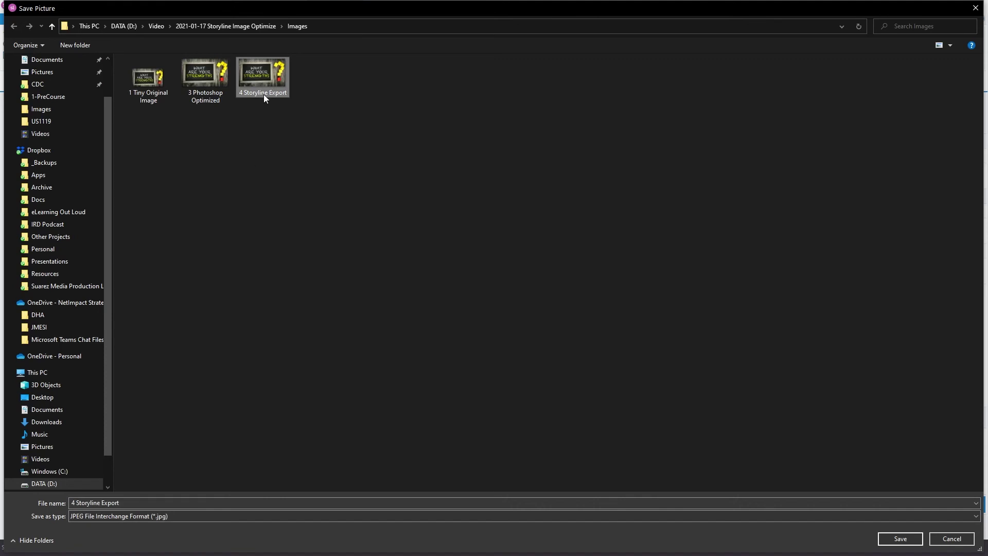
left_click(898, 539)
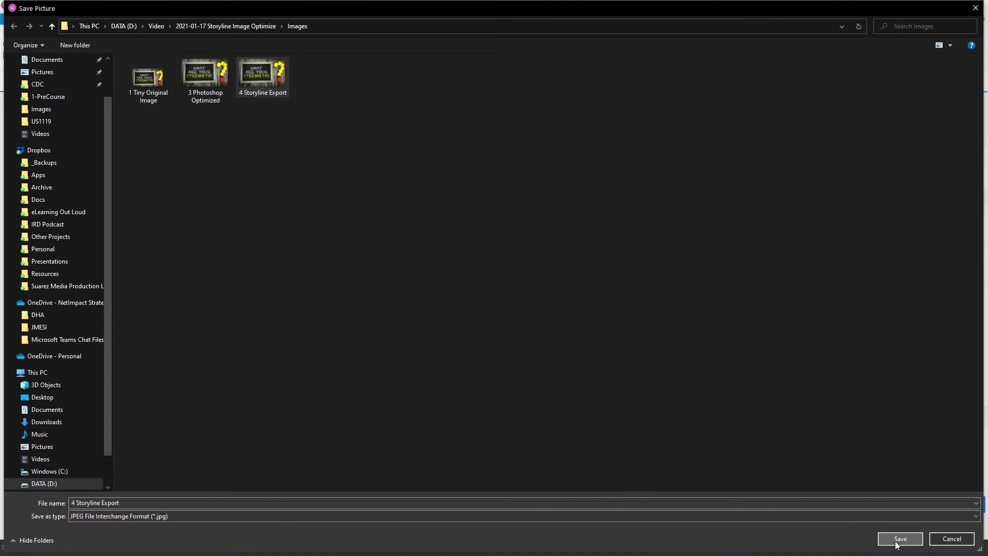
left_click(517, 283)
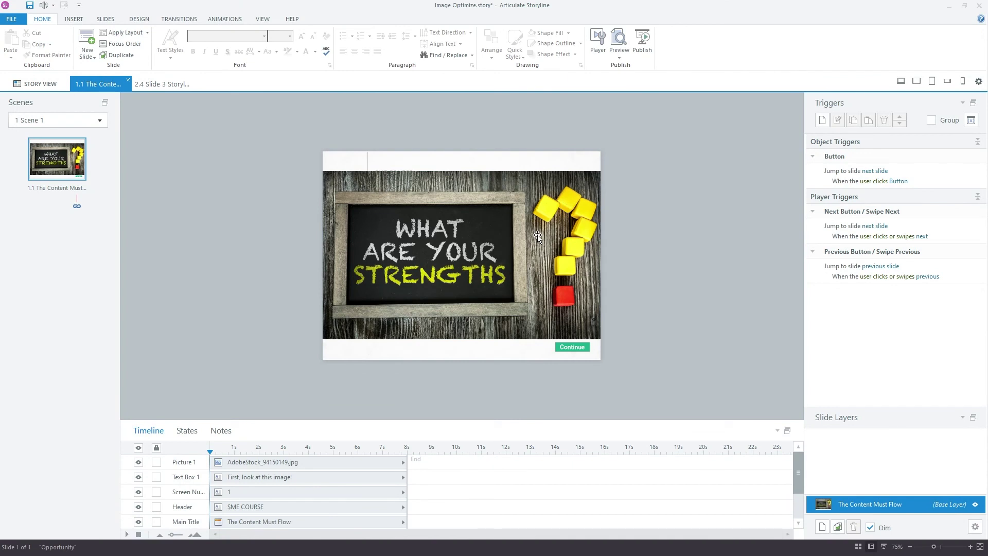
Step: Replace the chalkboard picture with the 4 Storyline Export image using Picture from File
left_click(543, 214)
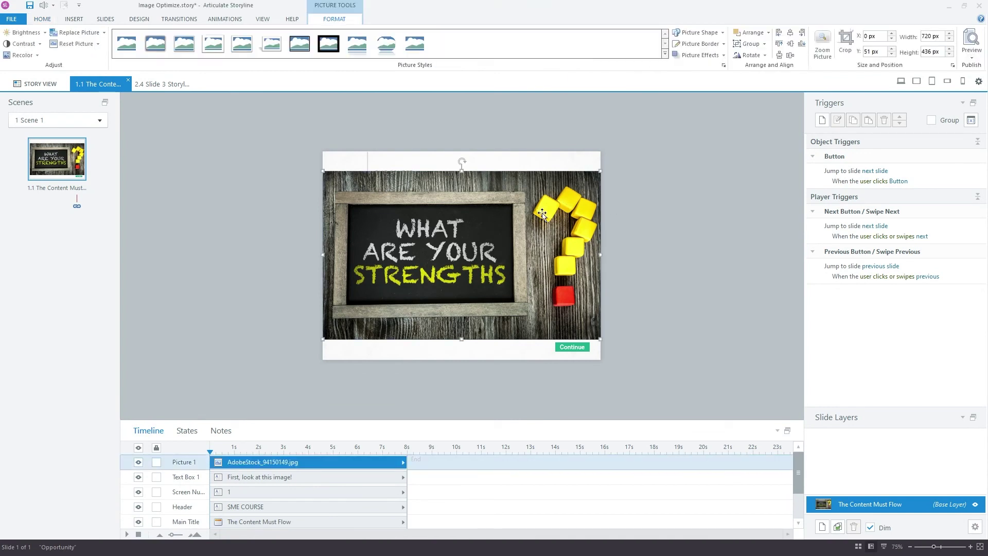
right_click(543, 214)
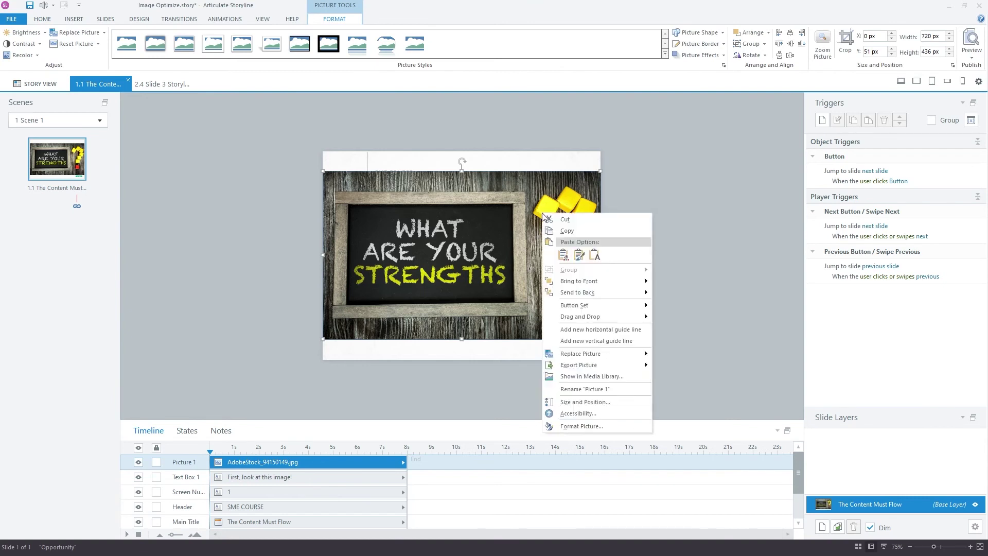
mouse_move(599, 355)
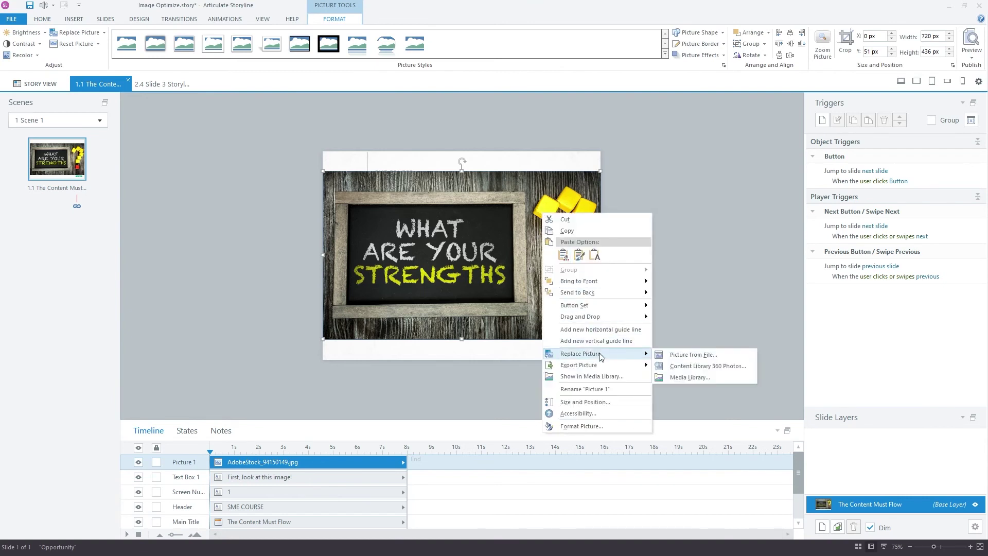
left_click(684, 357)
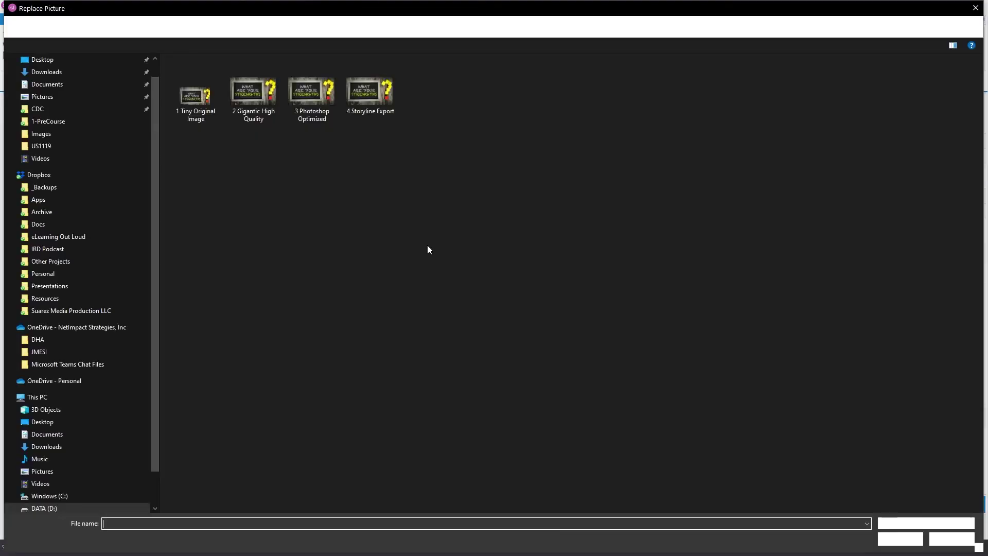
left_click(372, 100)
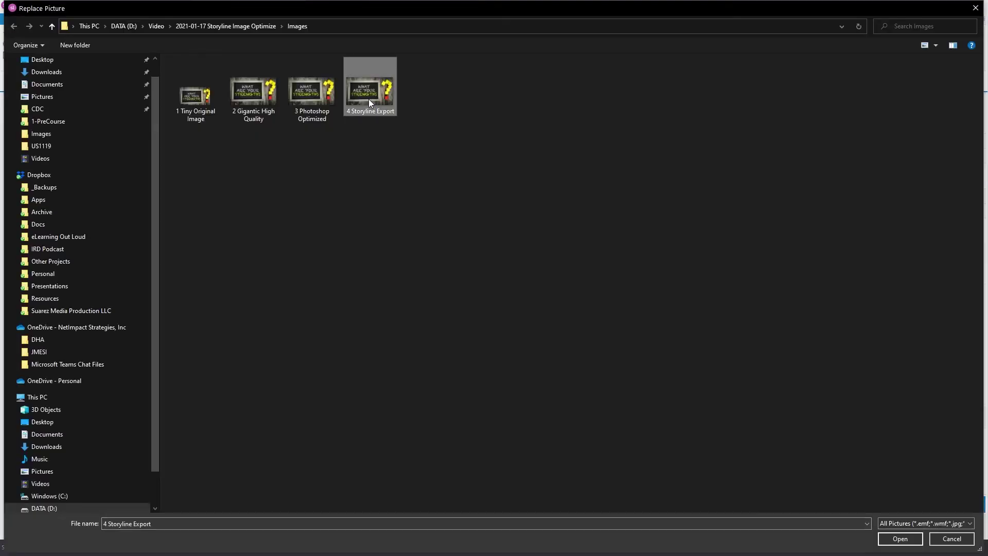
double_click(369, 99)
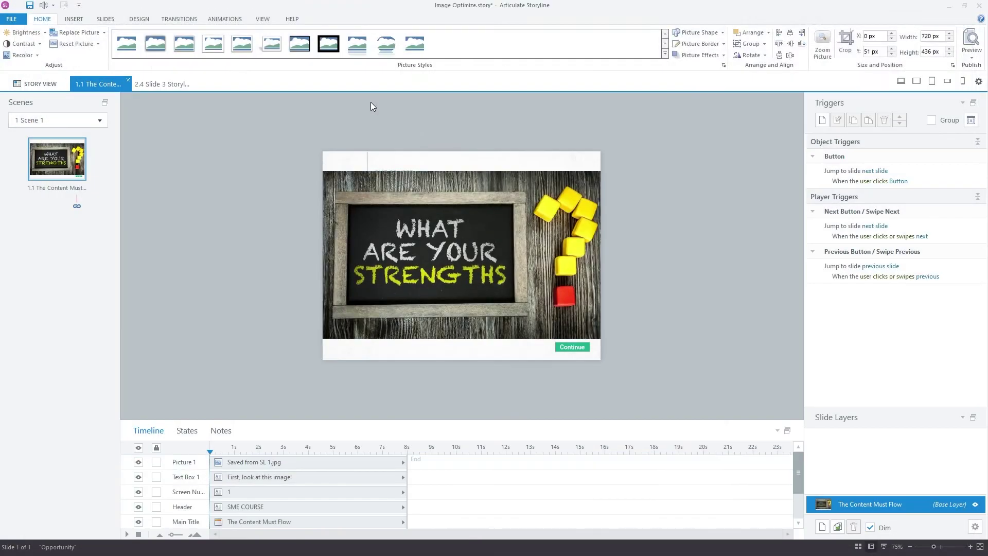
left_click(407, 205)
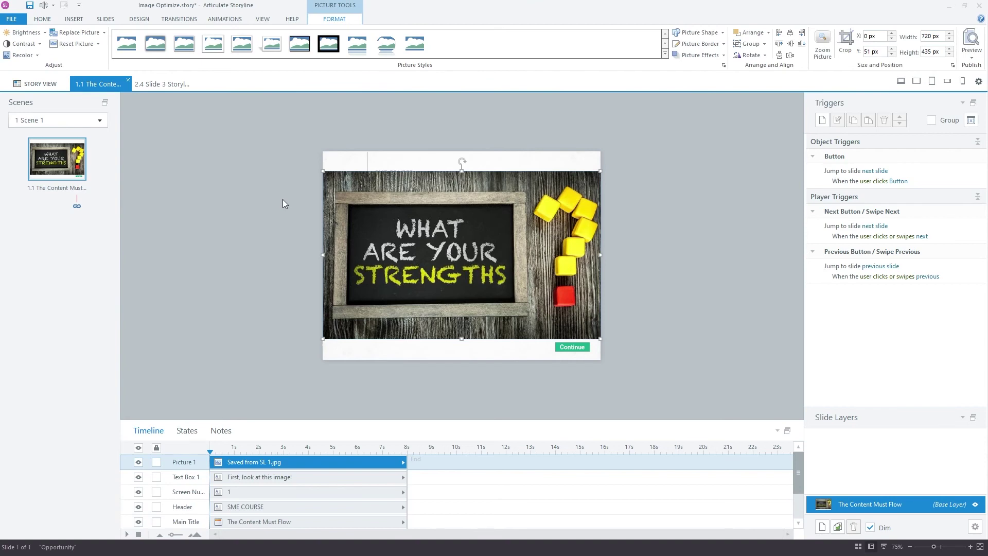
left_click(700, 242)
scroll(670, 243, "up", 2)
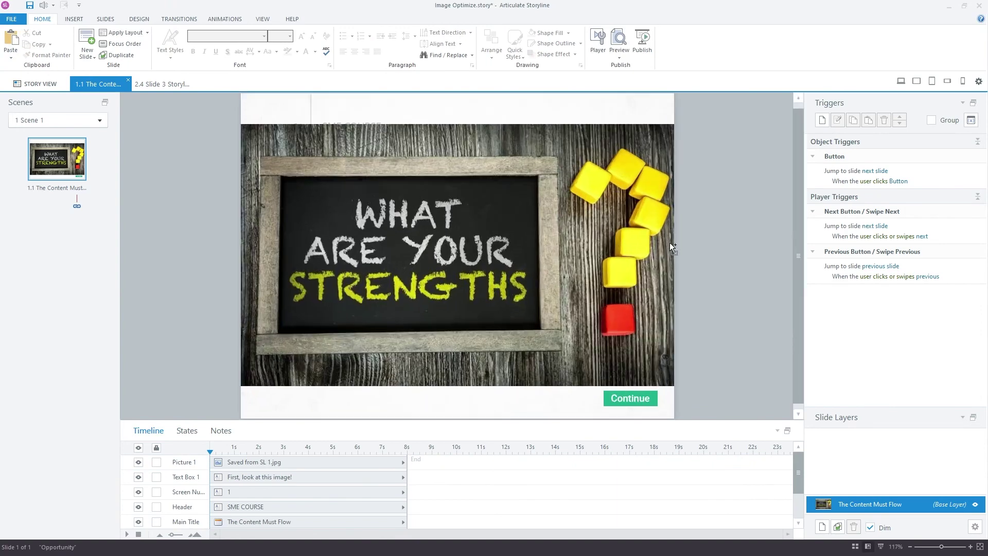
scroll(669, 243, "up", 1)
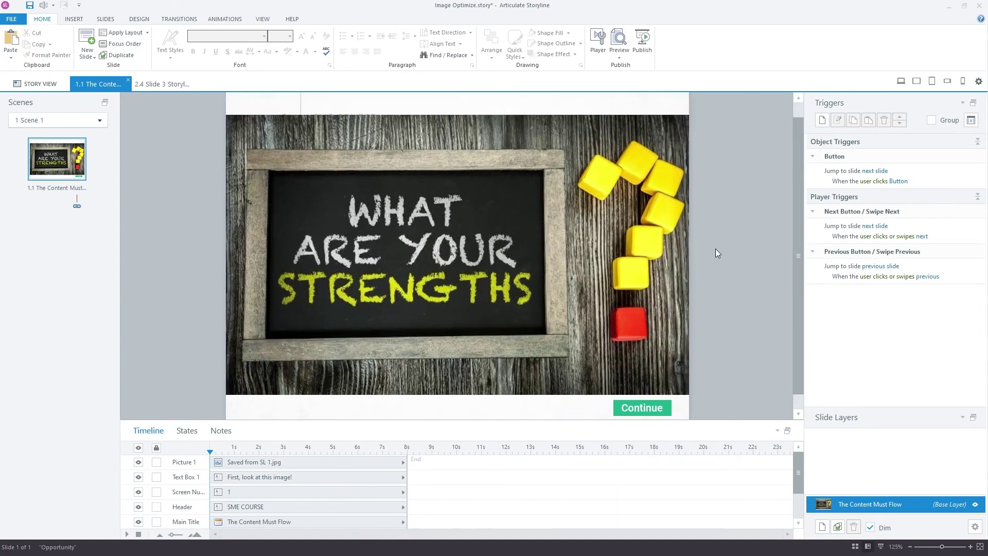
scroll(716, 249, "down", 1)
scroll(750, 261, "down", 1)
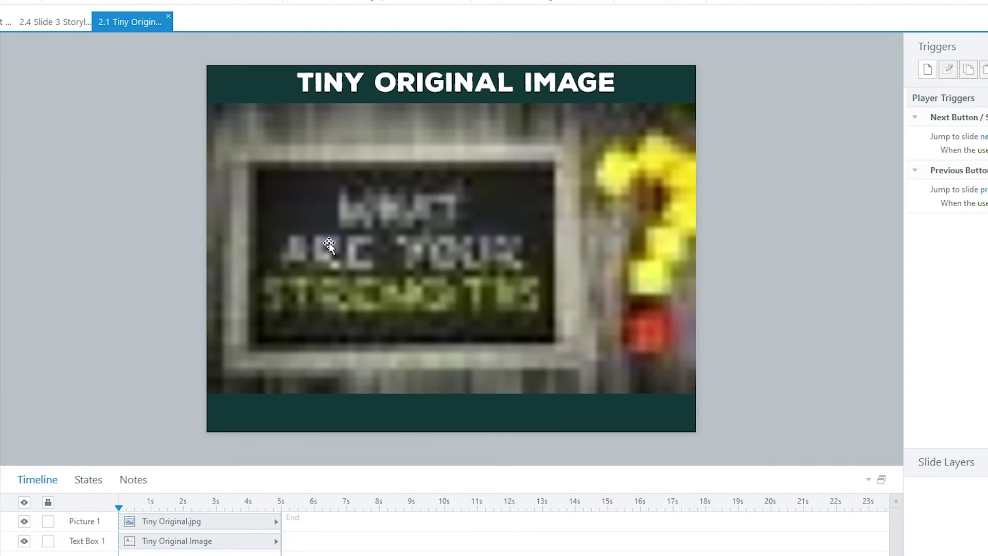
Step: Compare the Tiny Original picture with the high-quality chalkboard picture on the comparison slides
left_click(304, 219)
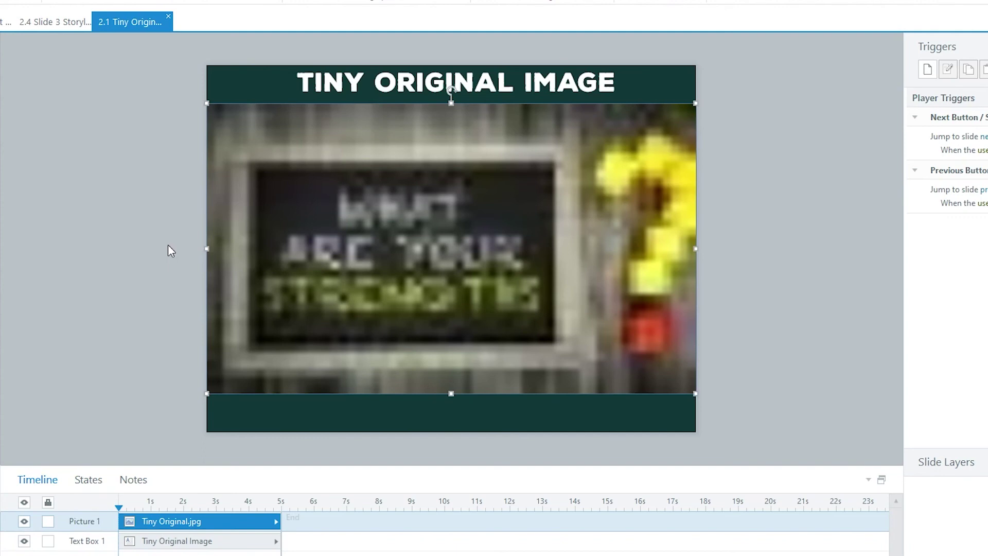
left_click(164, 245)
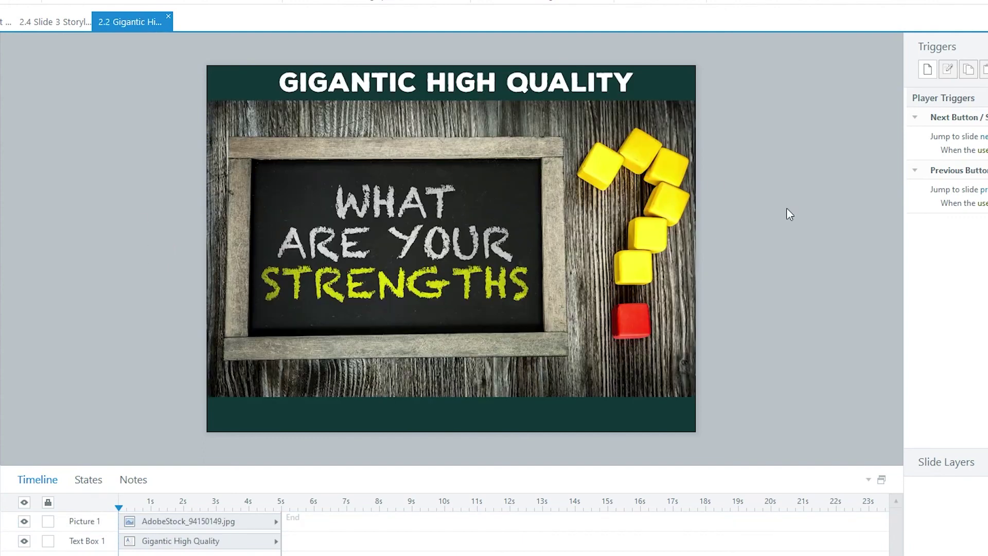
left_click(529, 254)
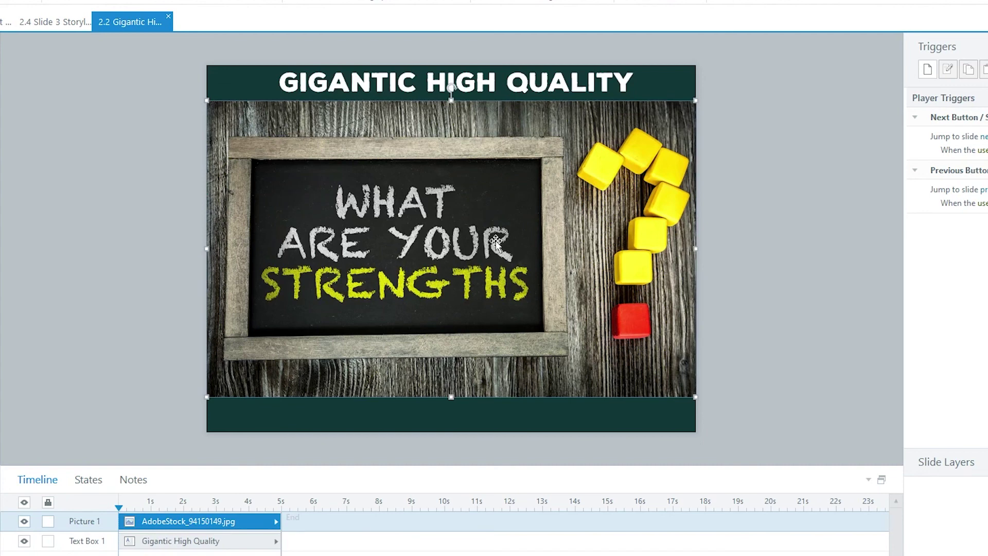